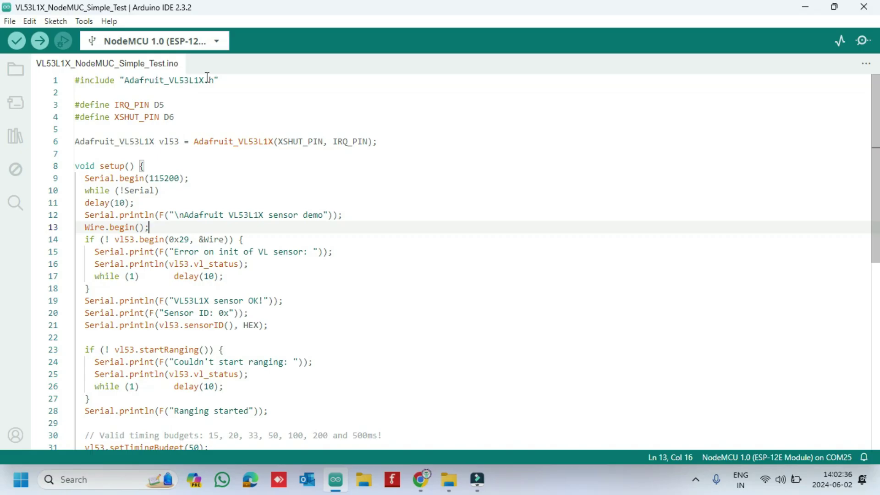
drag(205, 79, 129, 81)
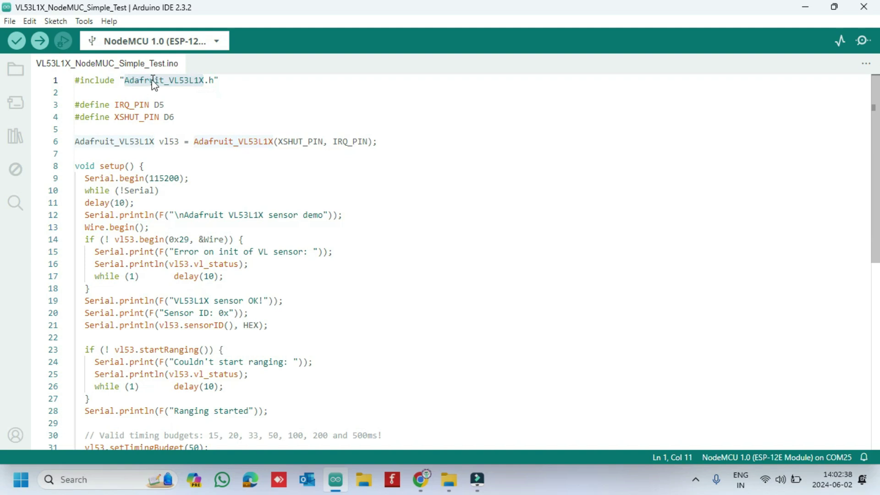
right_click(154, 83)
click(184, 232)
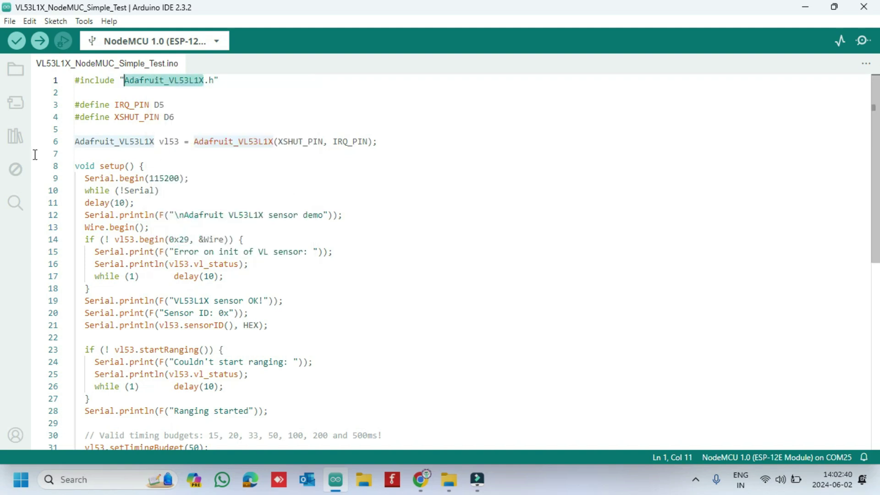
click(12, 141)
right_click(99, 82)
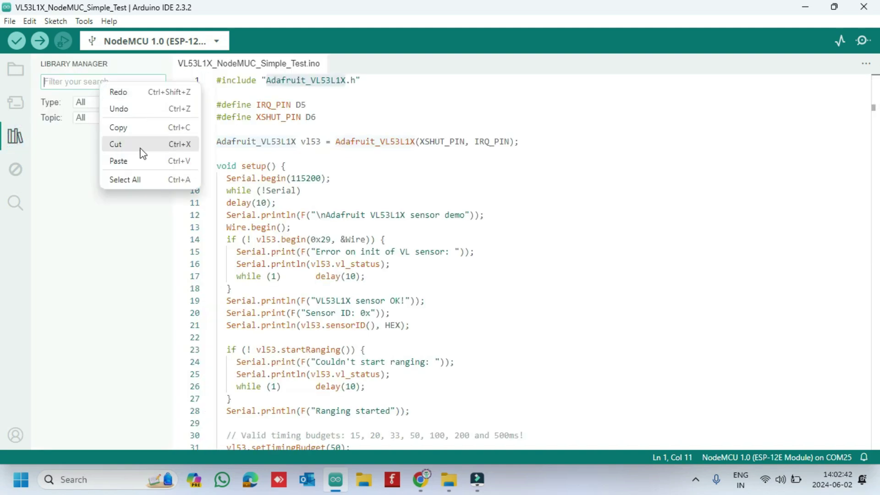
click(119, 161)
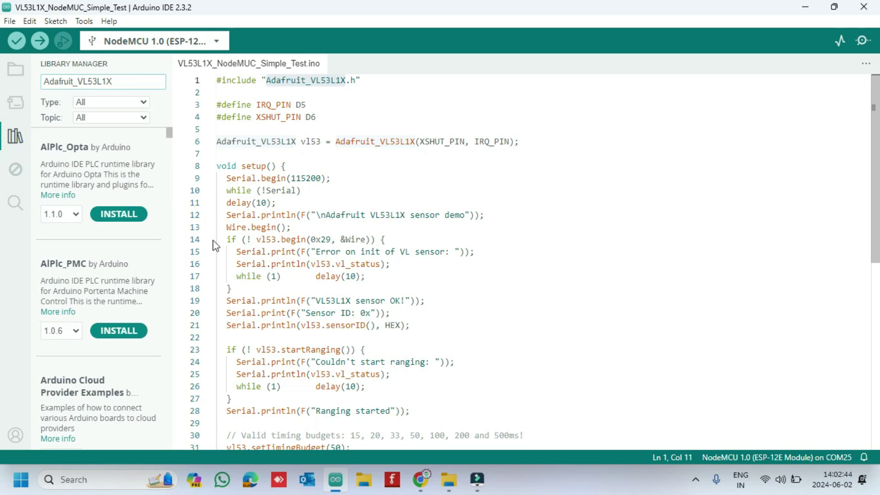
mouse_move(79, 179)
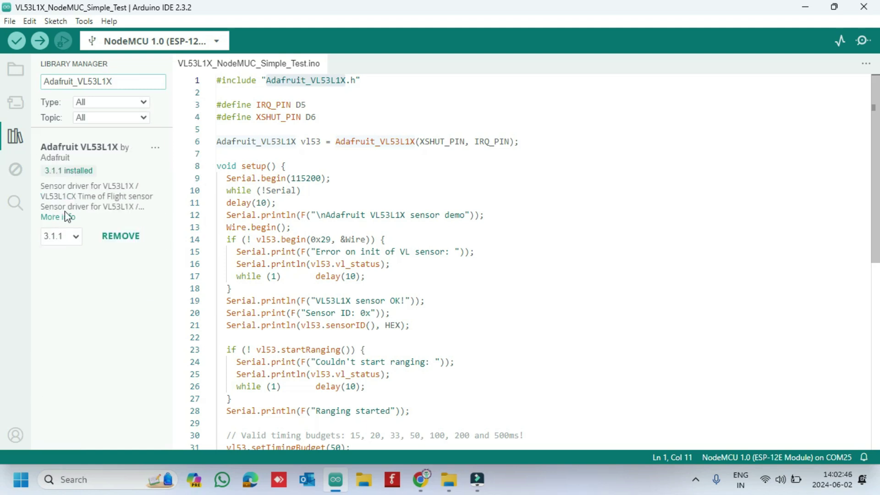
click(16, 136)
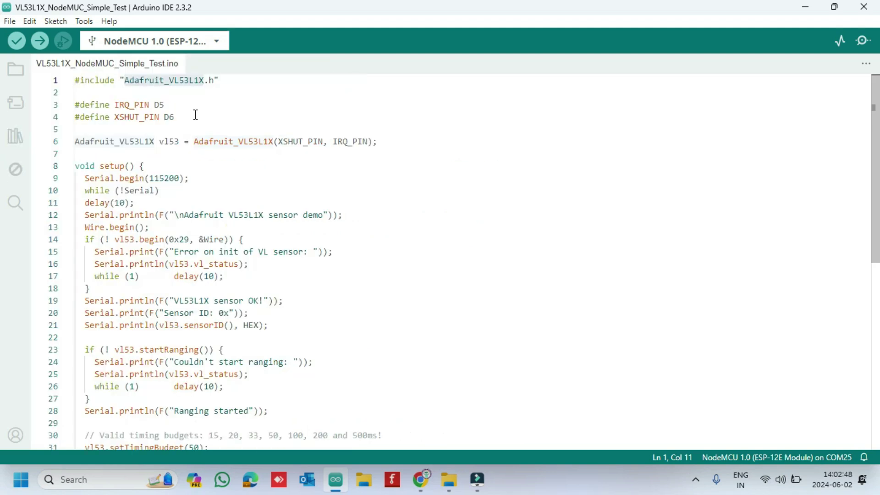
- Pick NodeMCU 1.0 (ESP-12E Module) on port COM25 in the Select Other Board and Port dialog
drag(179, 117, 137, 104)
click(273, 128)
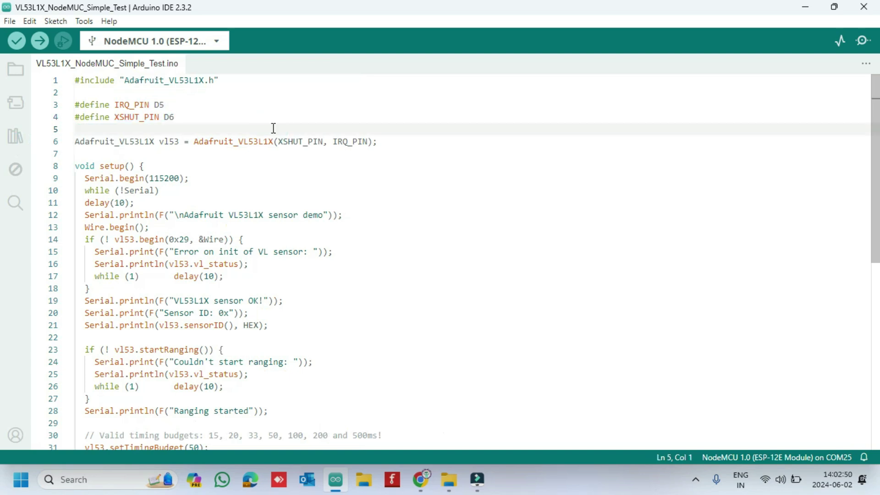
click(175, 41)
click(174, 166)
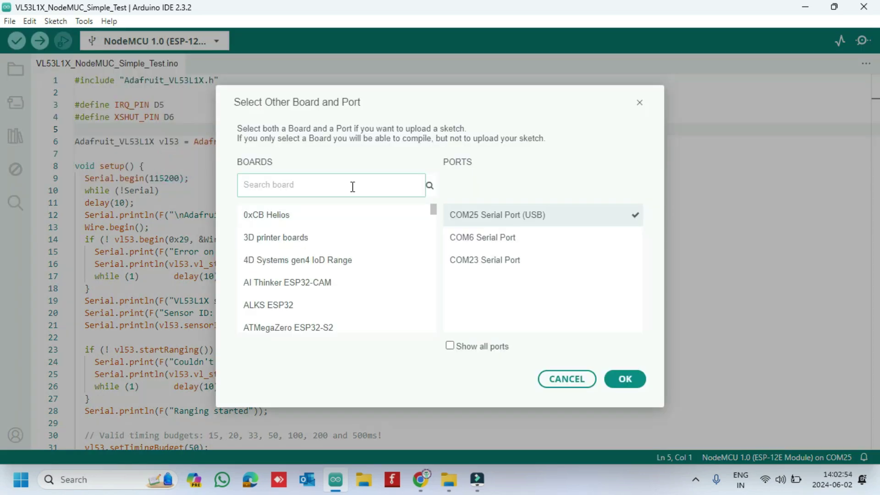
text(node)
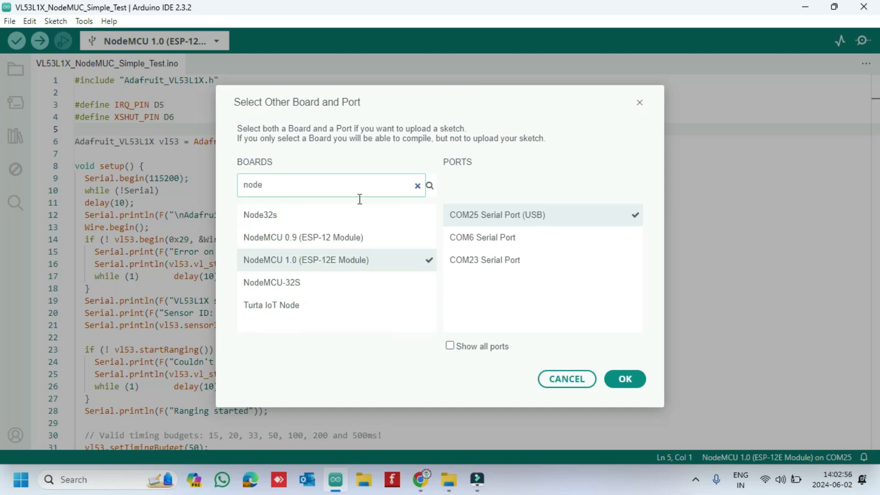
click(373, 262)
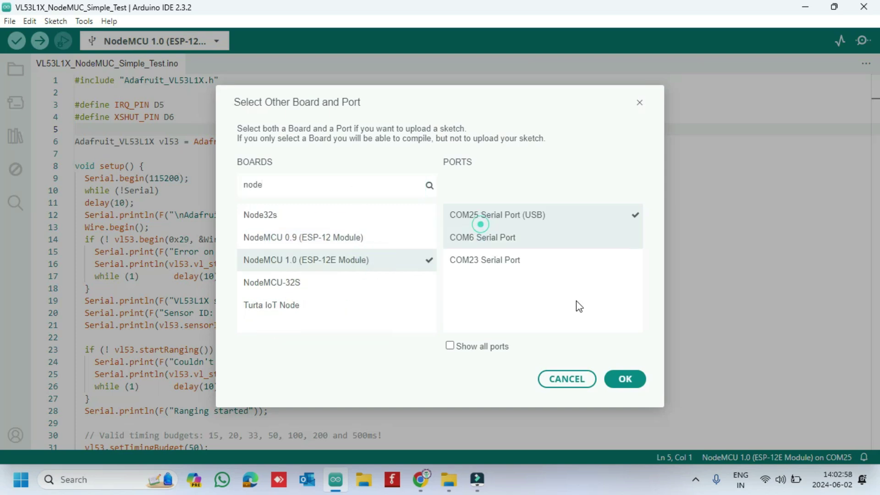
click(624, 380)
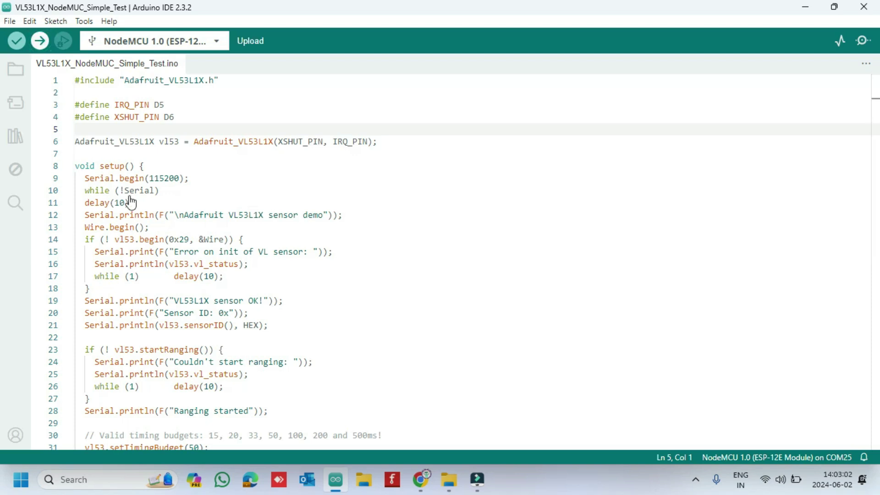
- Compile and upload the sketch to the NodeMCU on COM25, then open the Serial Monitor
click(39, 41)
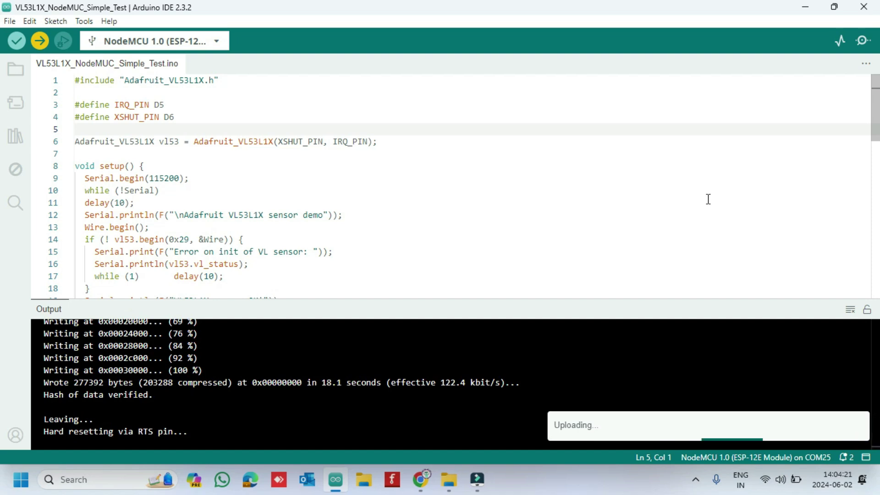
click(861, 42)
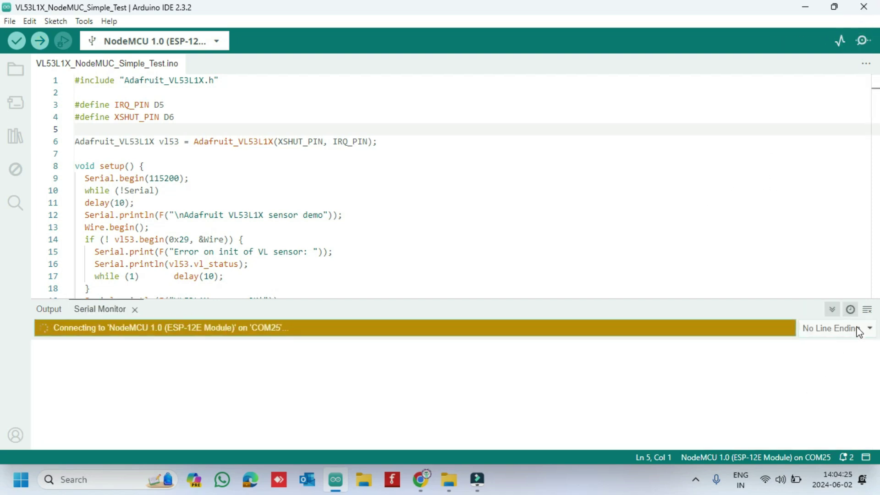